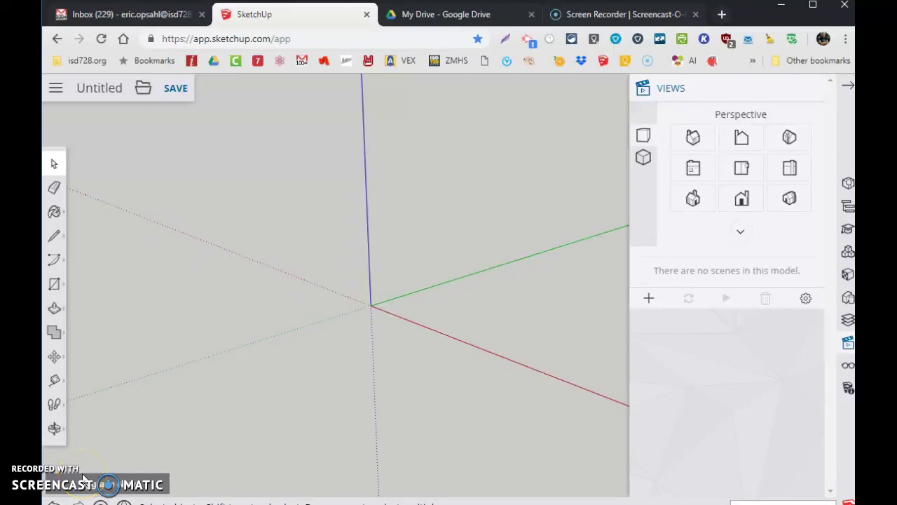
Step: Orbit the empty model slightly so the drawing axes show from a new angle
left_click(54, 429)
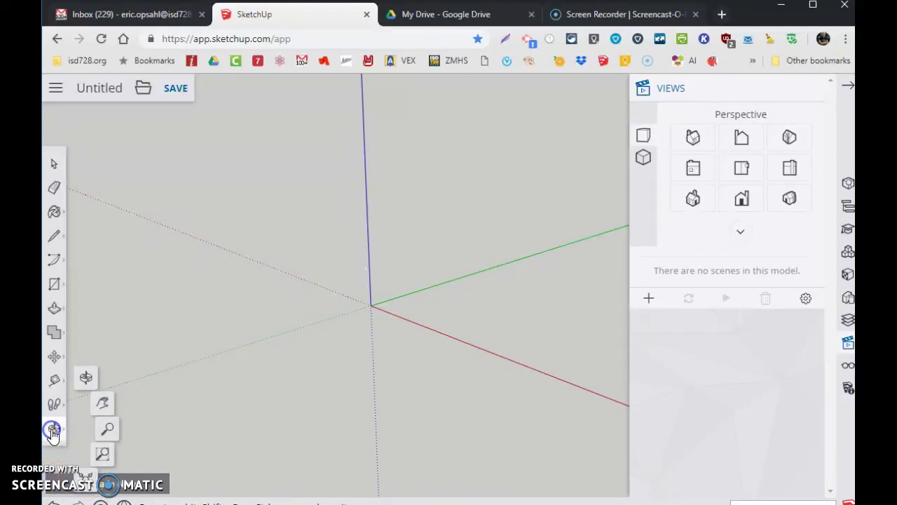
left_click(97, 375)
mouse_move(288, 280)
left_mouse_down()
mouse_move(280, 315)
mouse_move(346, 309)
mouse_move(268, 284)
mouse_move(285, 283)
left_mouse_up()
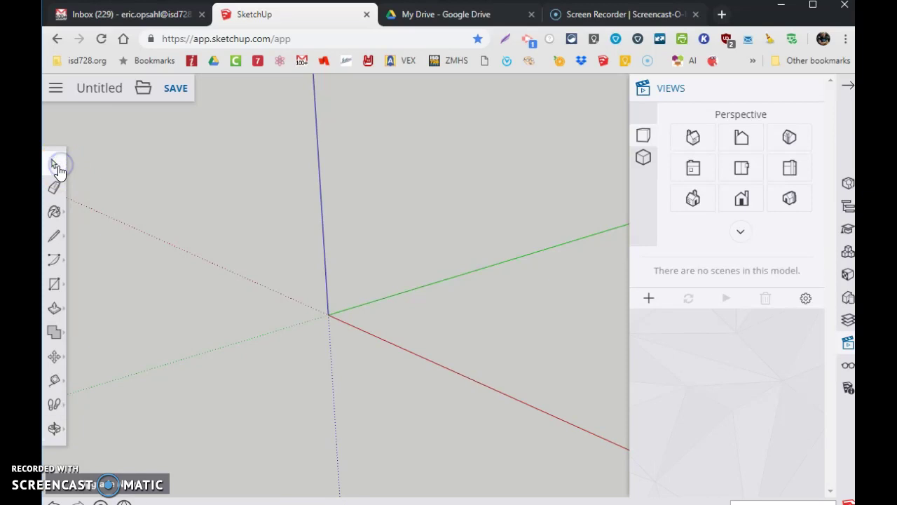
Step: In Google Drive, close the dwg_1.jpg preview and open the dimensioned sketch dwg_1a.jpg
left_click(460, 16)
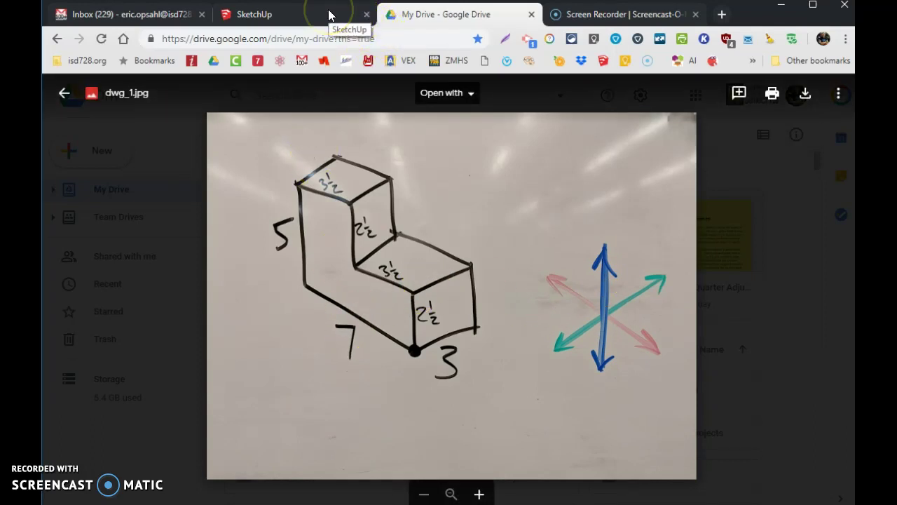
left_click(59, 103)
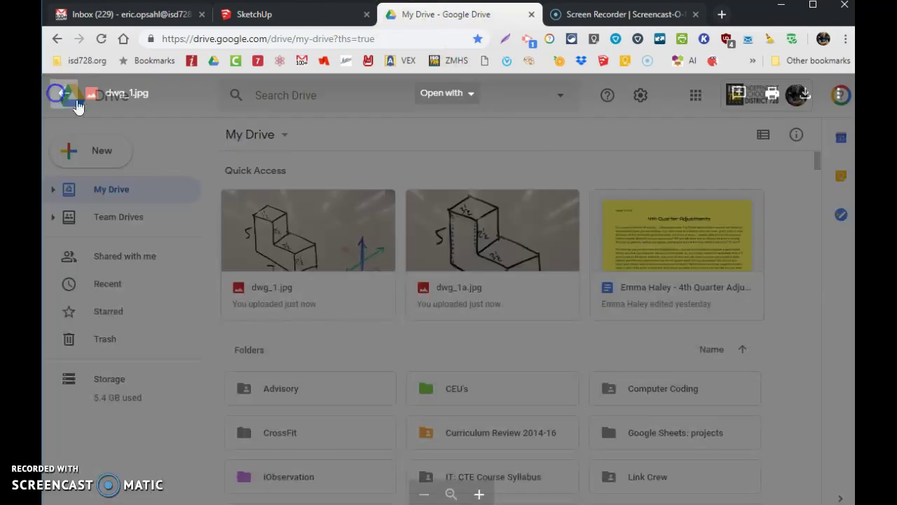
double_click(477, 231)
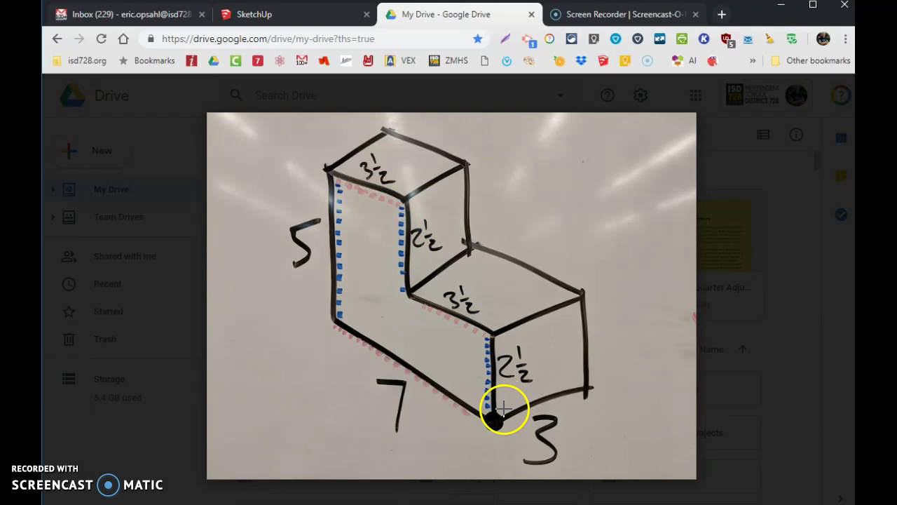
Step: Start the L-profile's bottom edge with the Line tool, checking the sketch in Google Drive
left_click(279, 17)
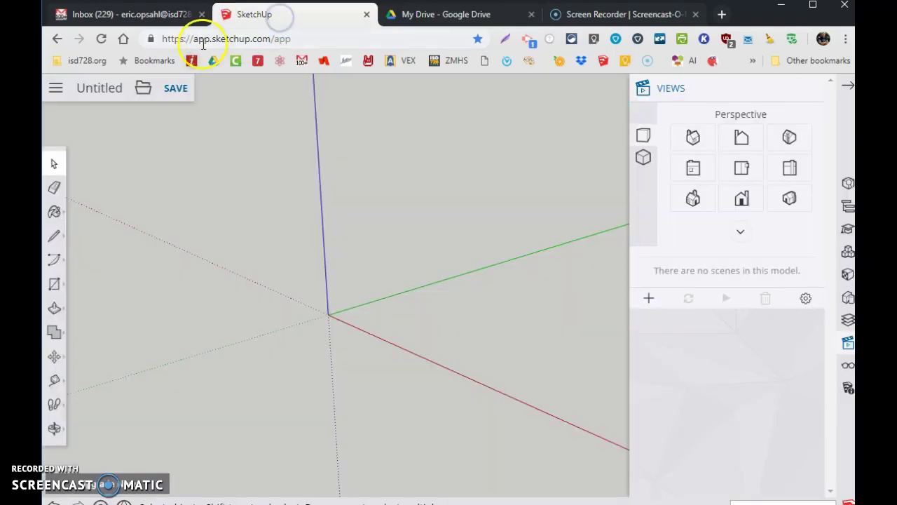
left_click(57, 238)
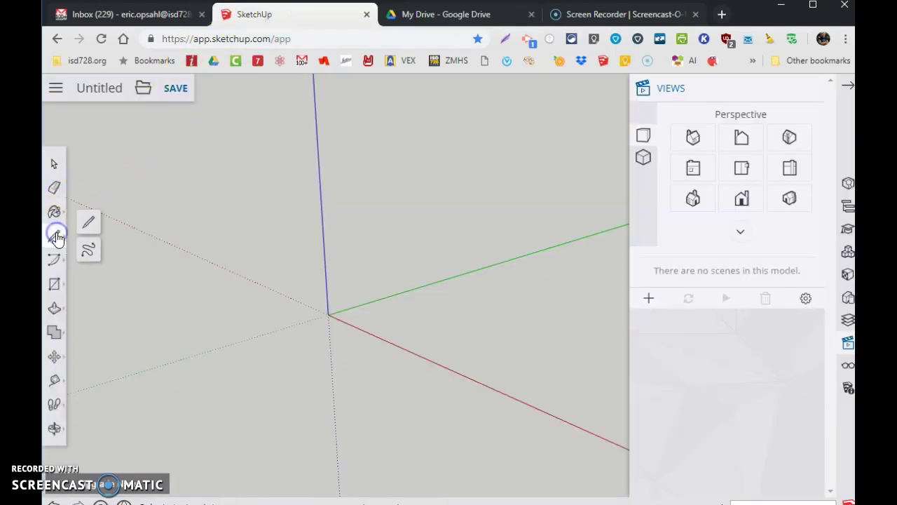
left_click(88, 222)
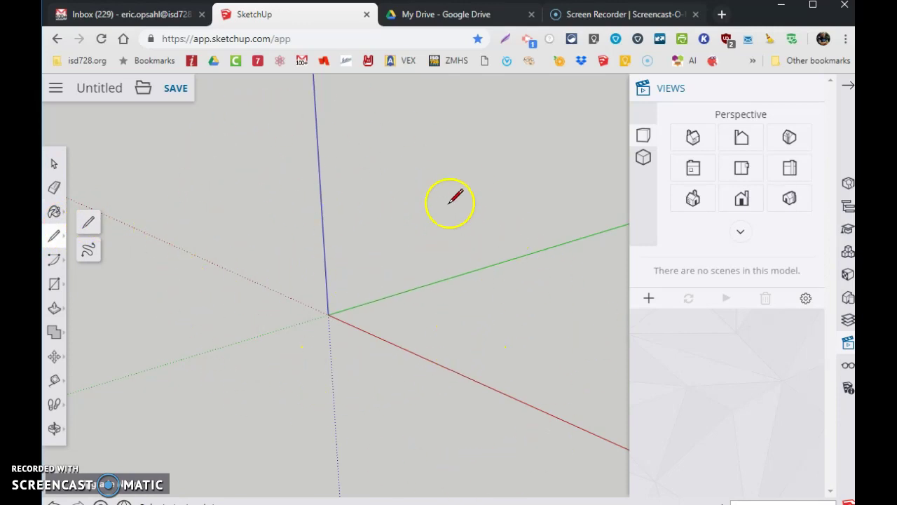
left_click(418, 220)
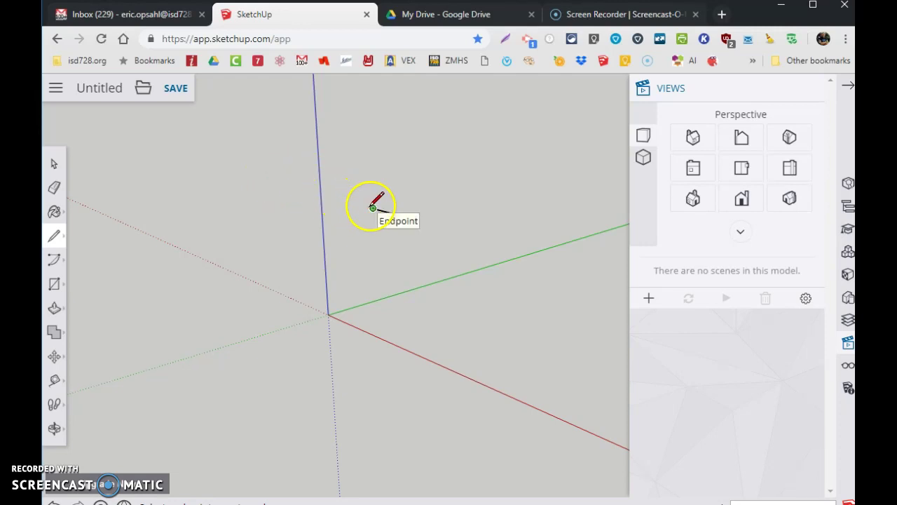
scroll(372, 207, "up", 10)
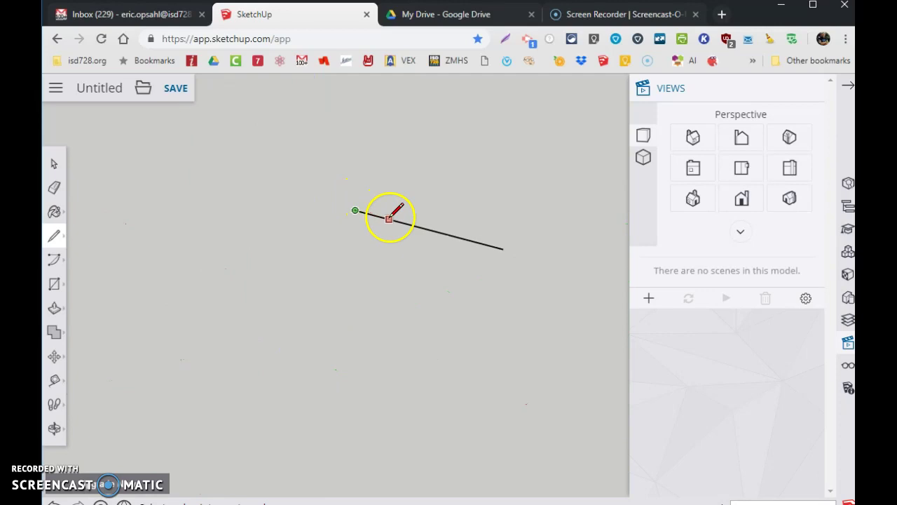
left_click(403, 14)
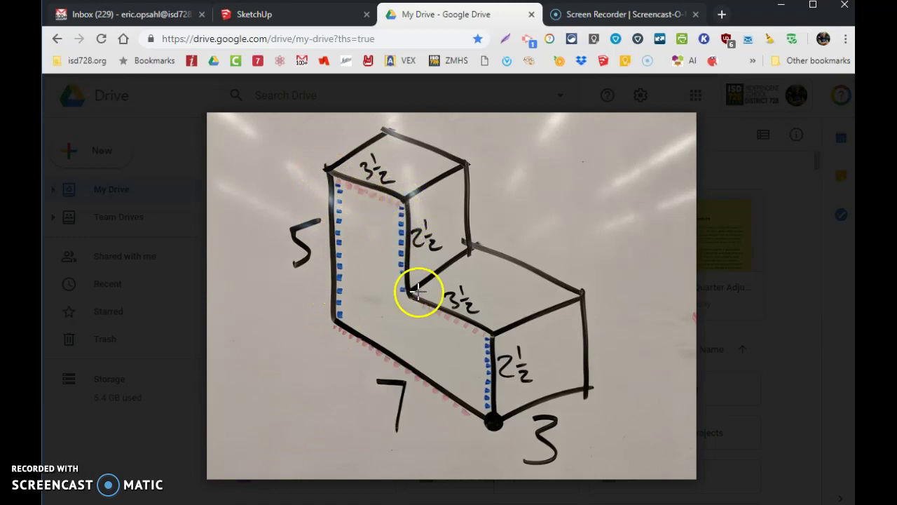
left_click(294, 21)
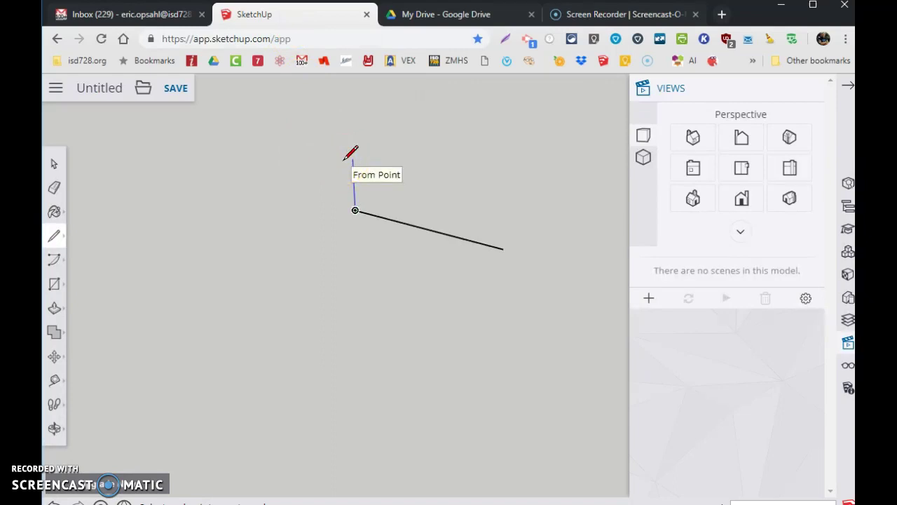
Step: Draw the top, drop and step edges along the red and blue axes, closing the L-shaped face
scroll(301, 274, "down", 3)
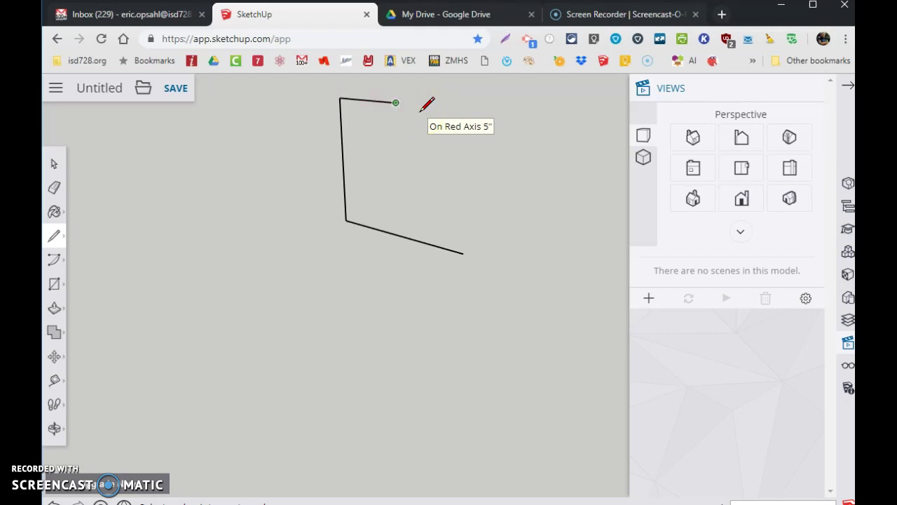
left_click_drag(420, 110, 398, 153)
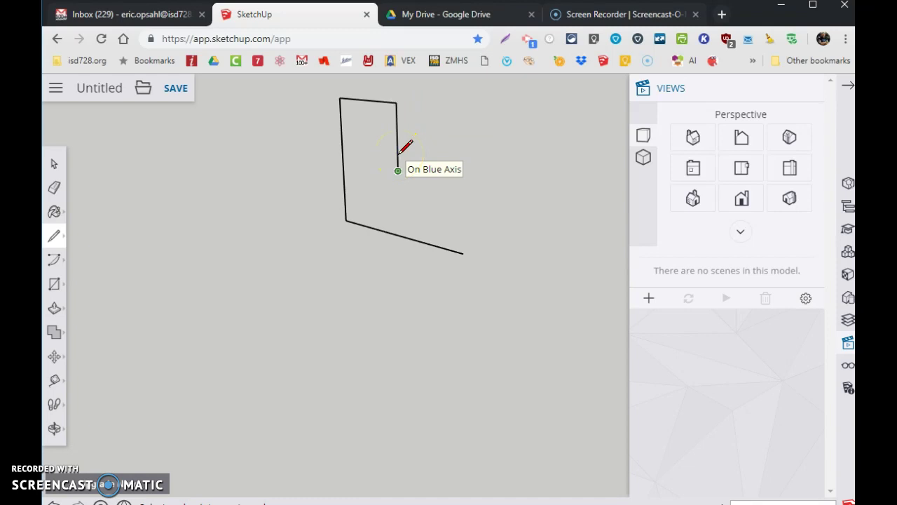
left_click_drag(397, 170, 476, 184)
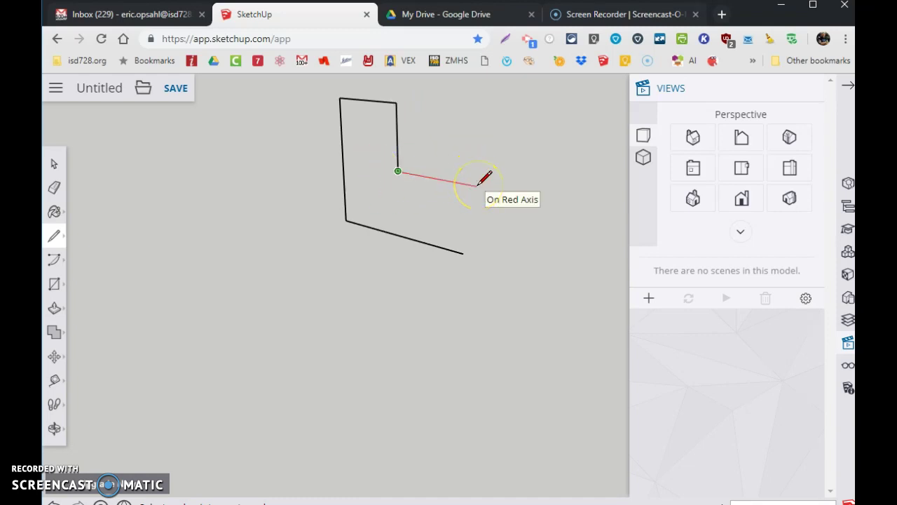
left_click_drag(479, 184, 469, 249)
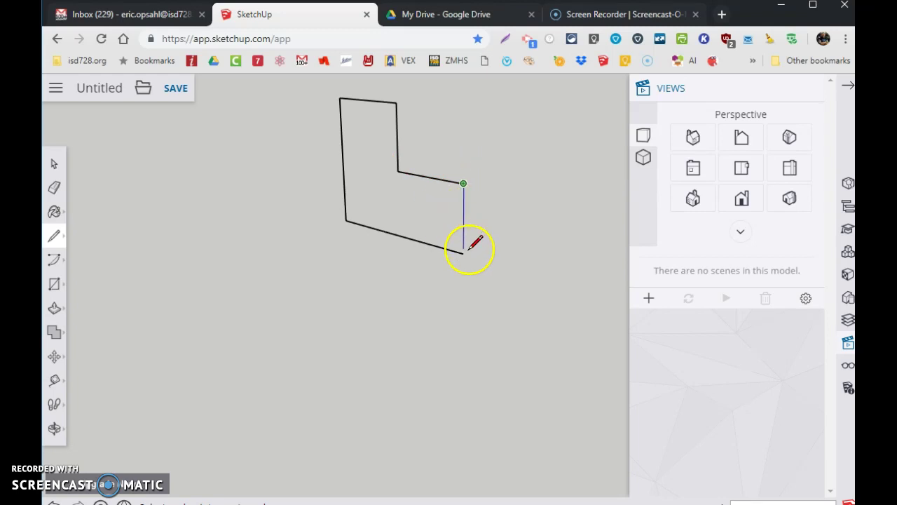
left_click(463, 253)
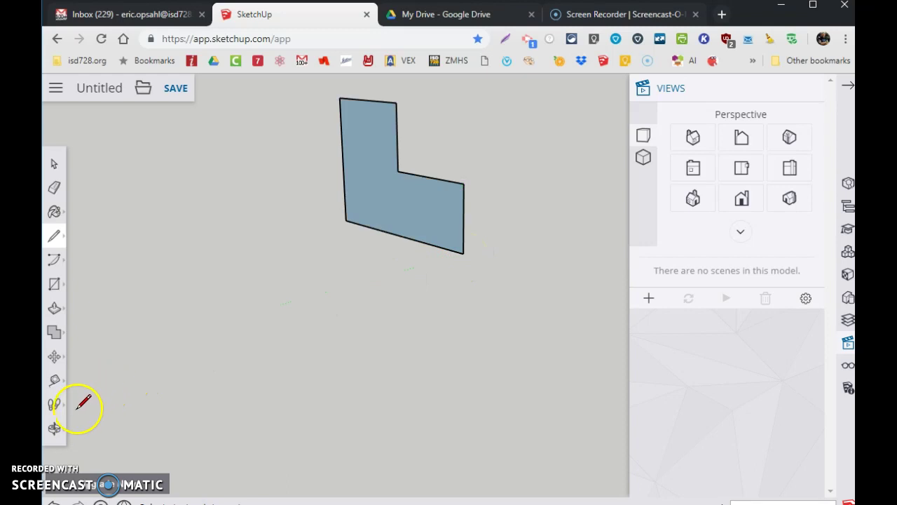
Step: Orbit the view twice until the L-shaped face stands upright above the ground plane
left_click(53, 434)
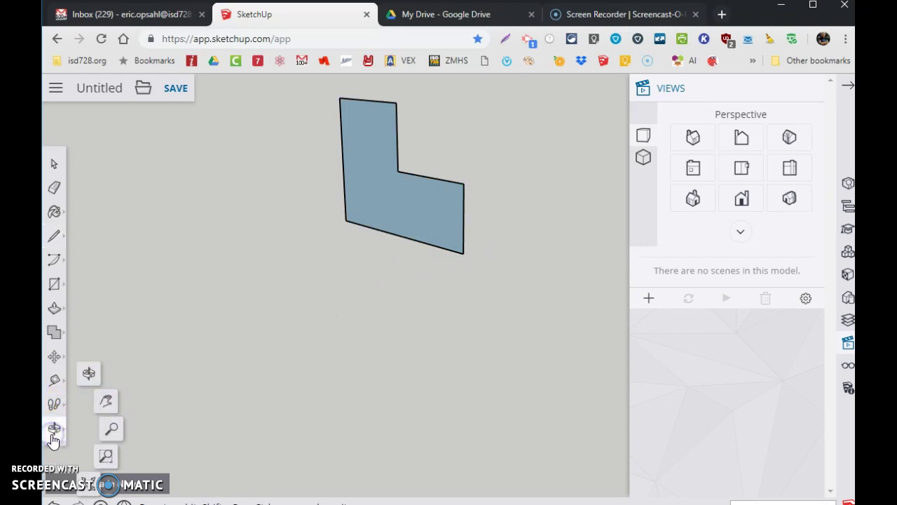
left_click(112, 407)
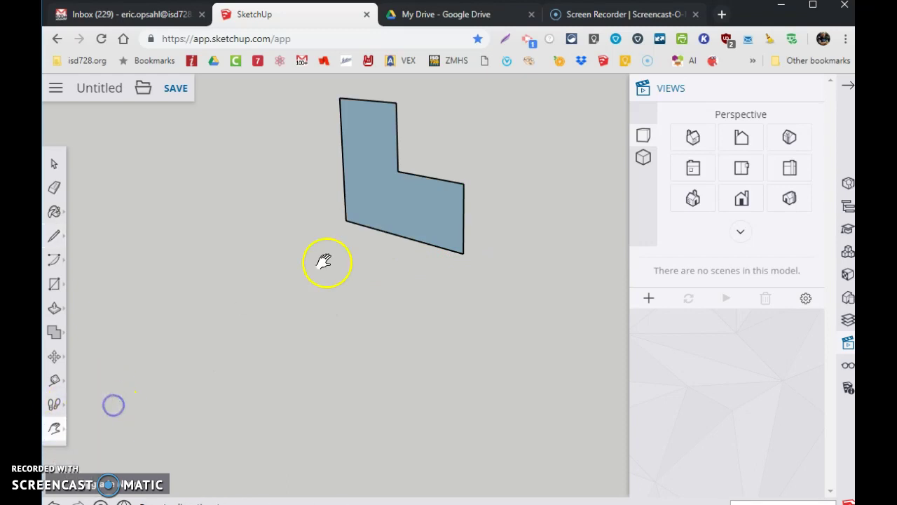
left_click_drag(355, 264, 266, 363)
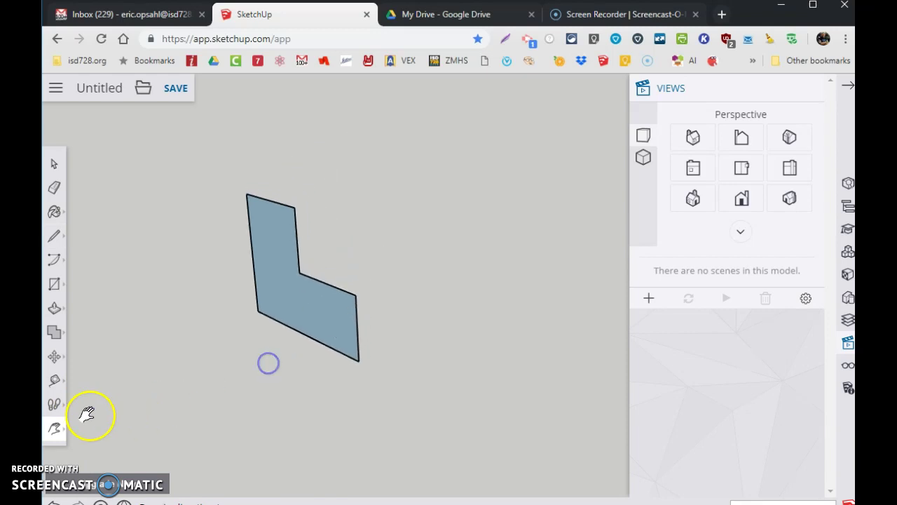
left_click(53, 426)
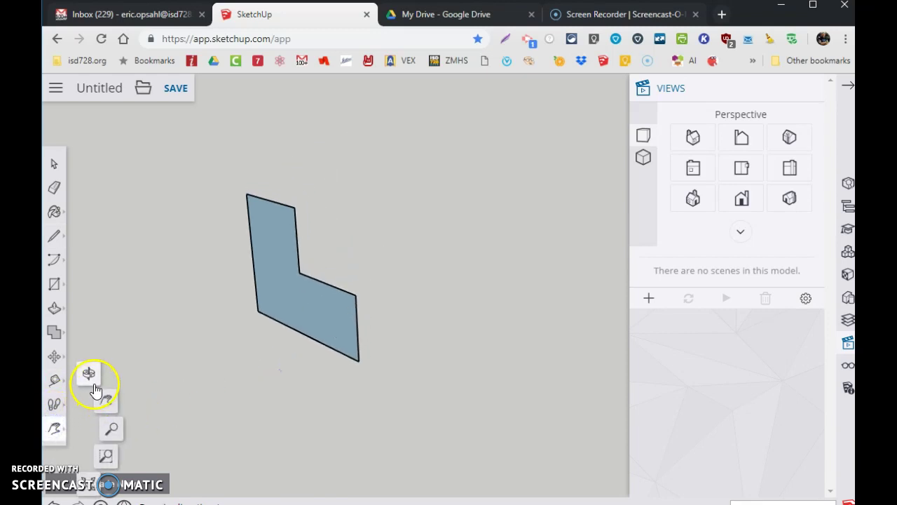
left_click(91, 380)
left_click_drag(250, 401, 281, 350)
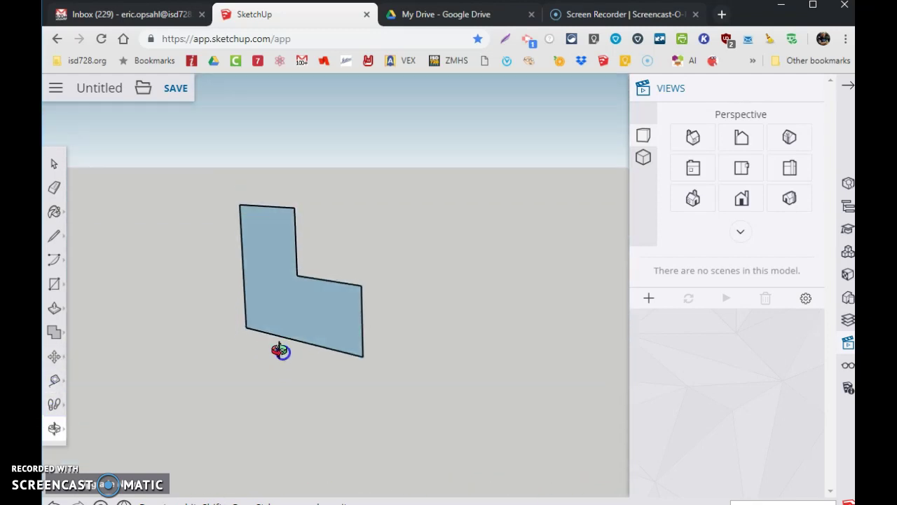
Step: Switch to Google Drive to check the 3 depth edge on dwg_1a.jpg
left_click(465, 14)
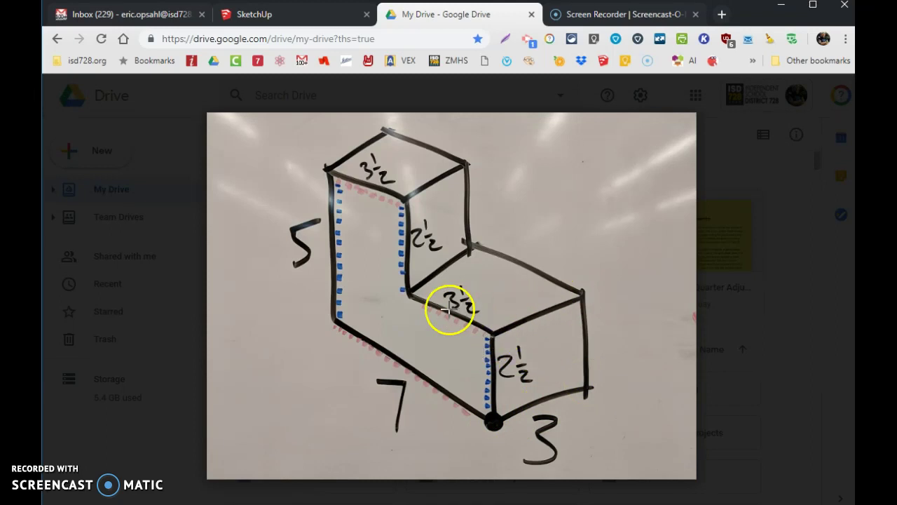
Step: Draw the first two depth edges along the green axis from the L-face's bottom corners
left_click(320, 15)
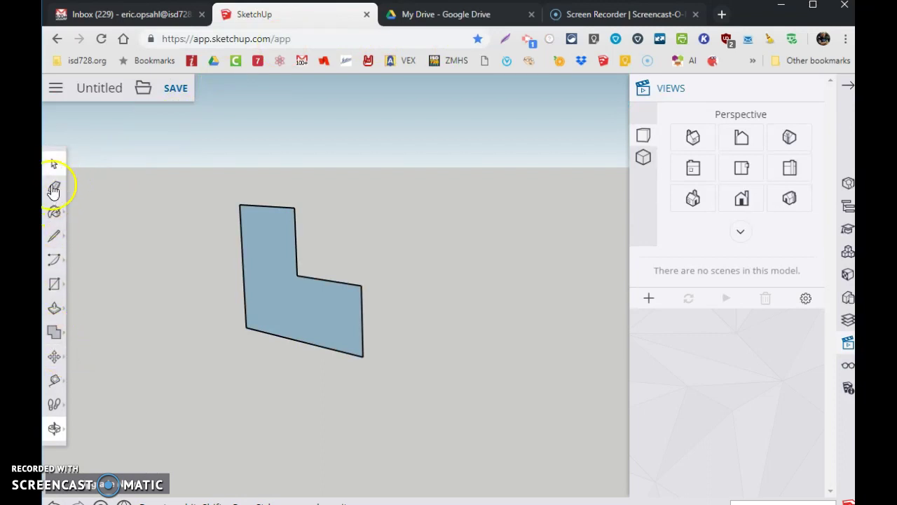
left_click(54, 236)
left_click(362, 356)
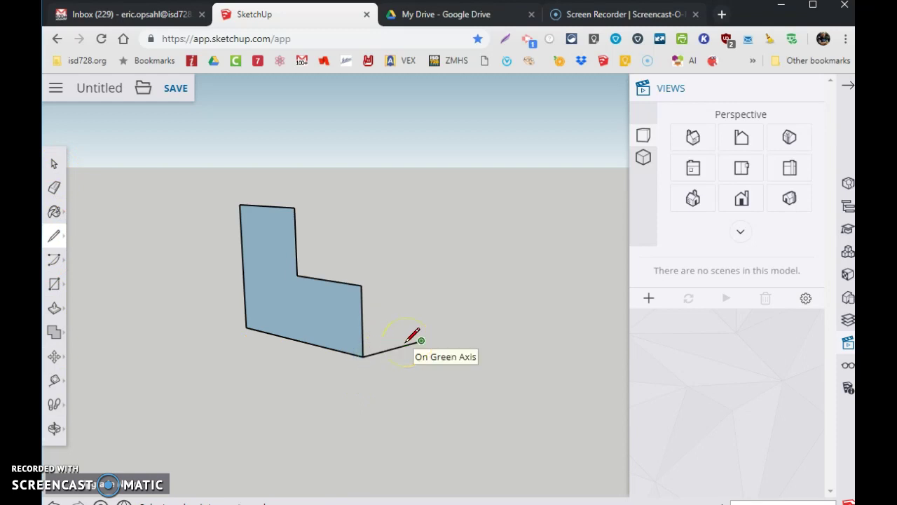
left_click(420, 340)
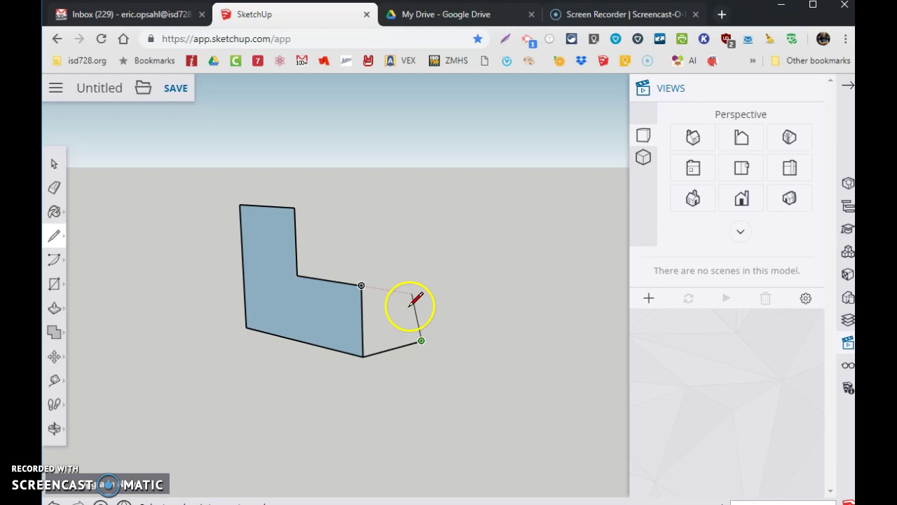
key("space")
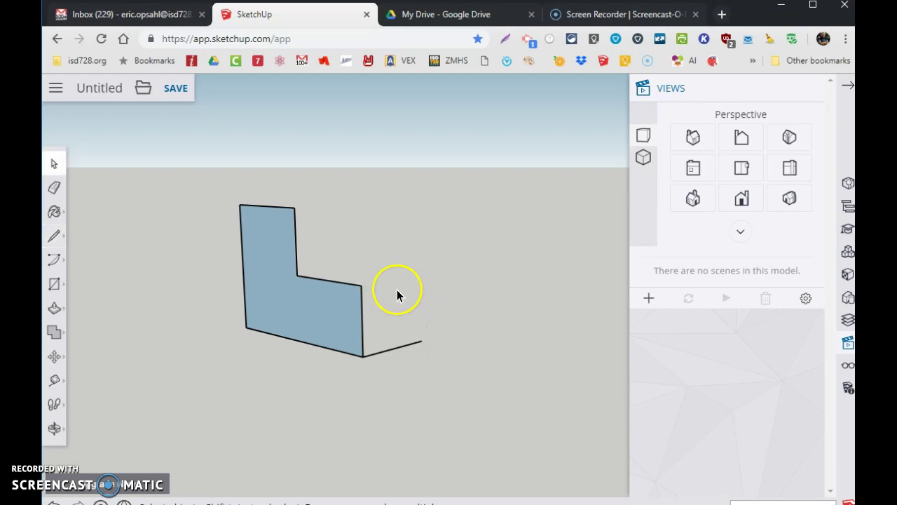
key("l")
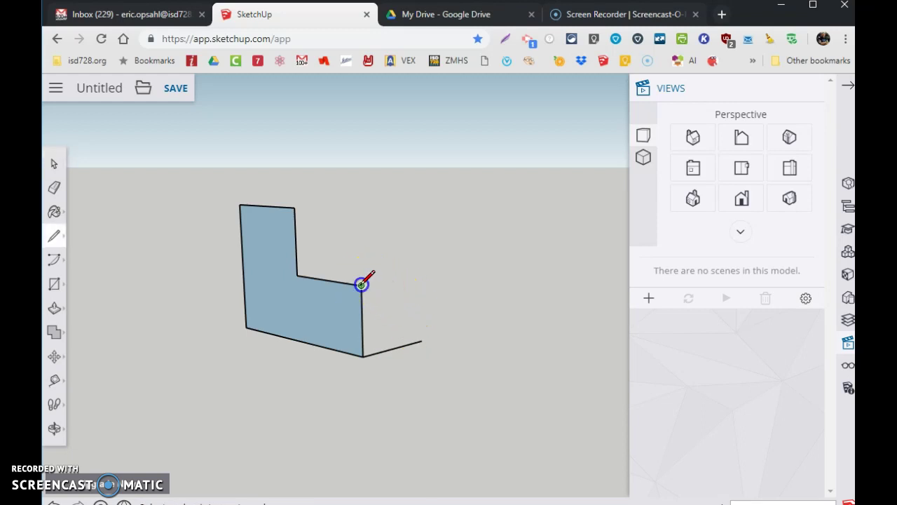
left_click(361, 285)
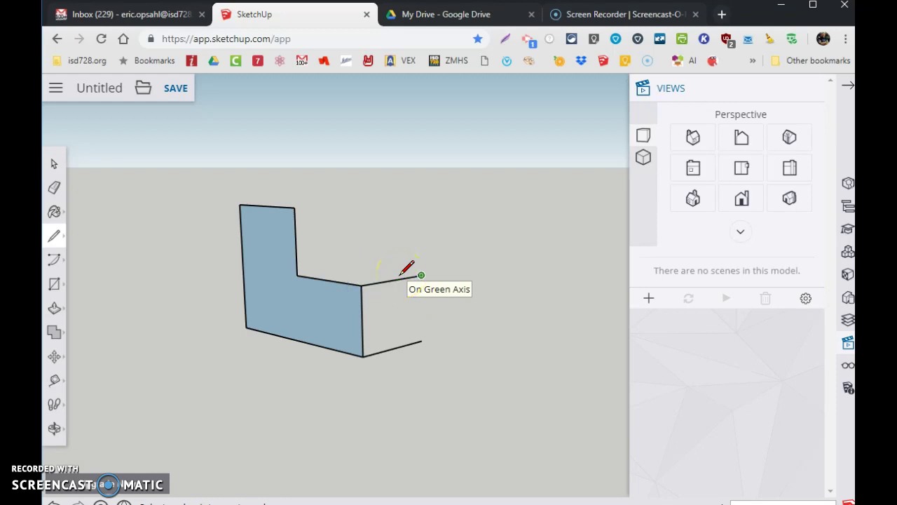
left_click(420, 275)
key("space")
left_click(280, 338)
Step: Draw more green-axis depth edges from the L-face's inner corners, including the upper inner corner
key("l")
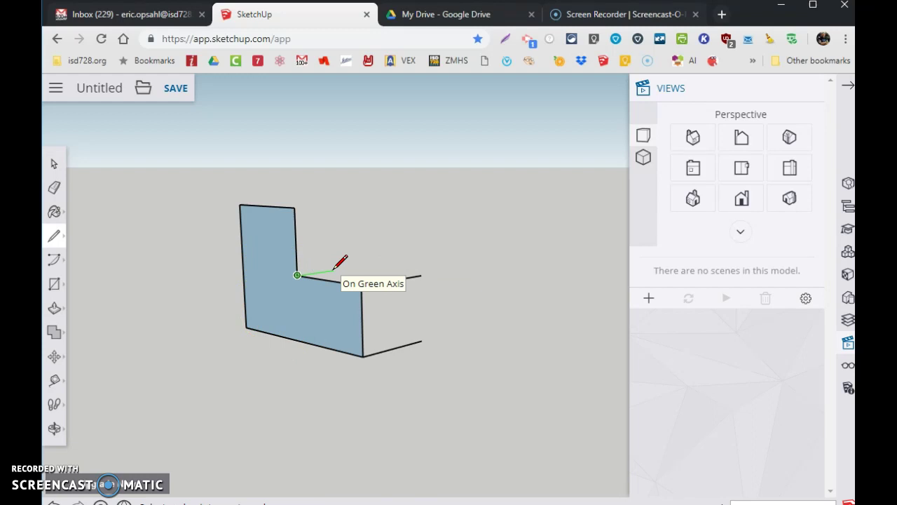
left_click(357, 267)
key("space")
left_click(316, 211)
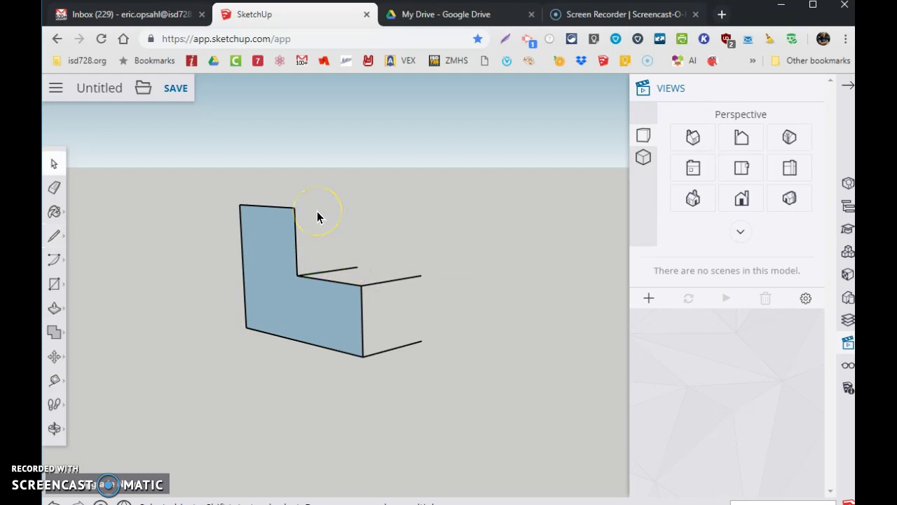
key("l")
left_click(308, 207)
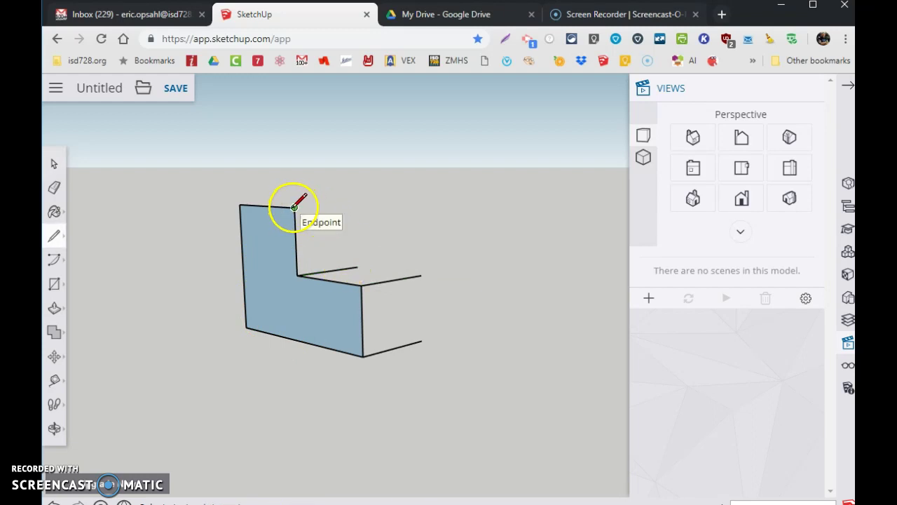
left_click(294, 208)
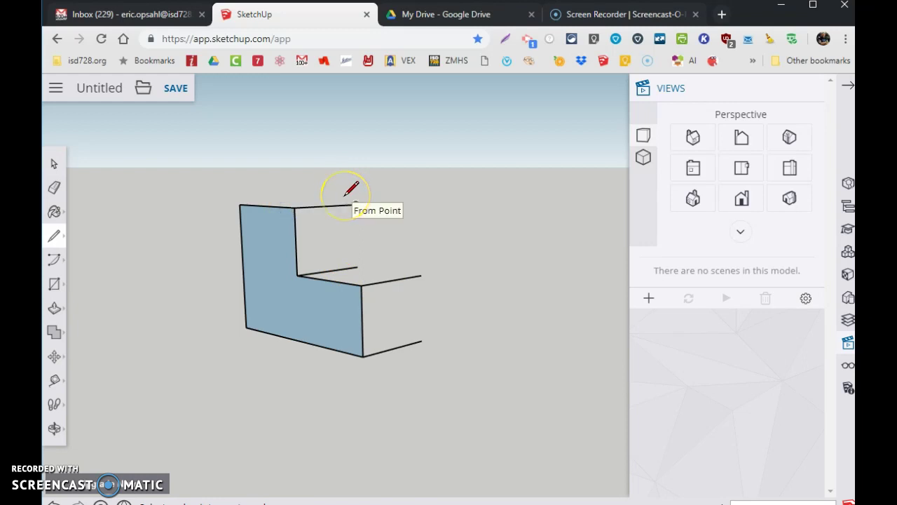
left_click(354, 205)
key("space")
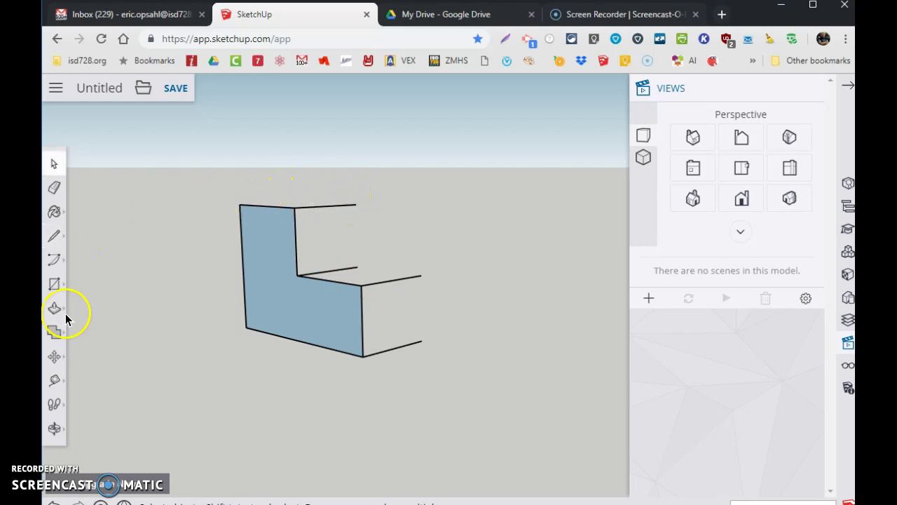
Step: Orbit to view from above and draw a green-axis depth edge from the face's top-left corner
left_click(54, 427)
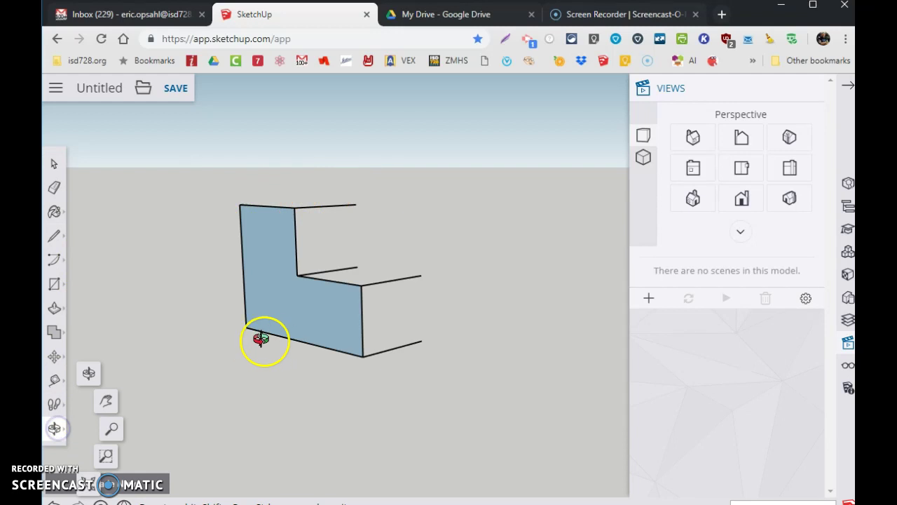
left_click_drag(269, 338, 233, 399)
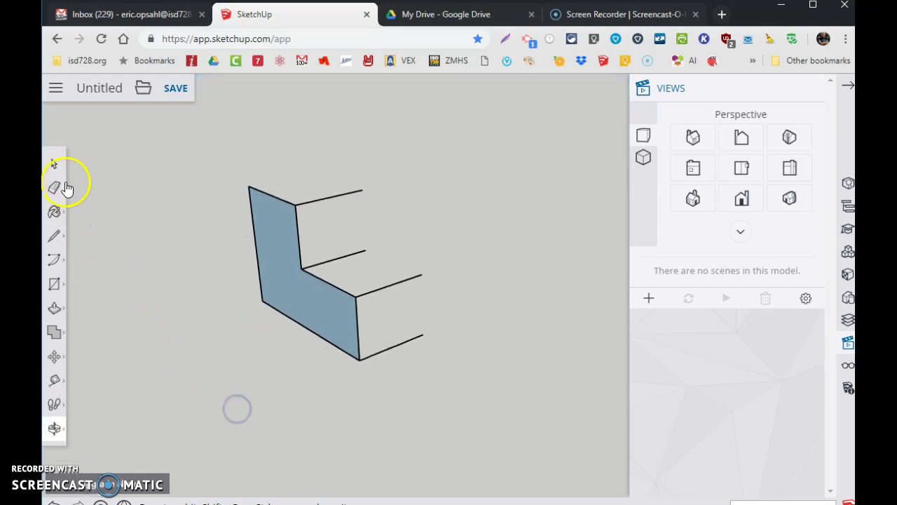
left_click(56, 235)
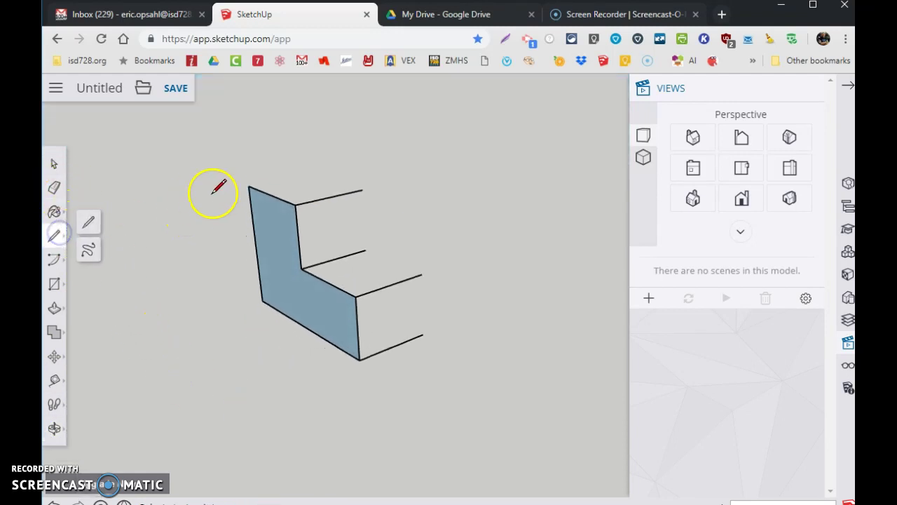
left_click(248, 186)
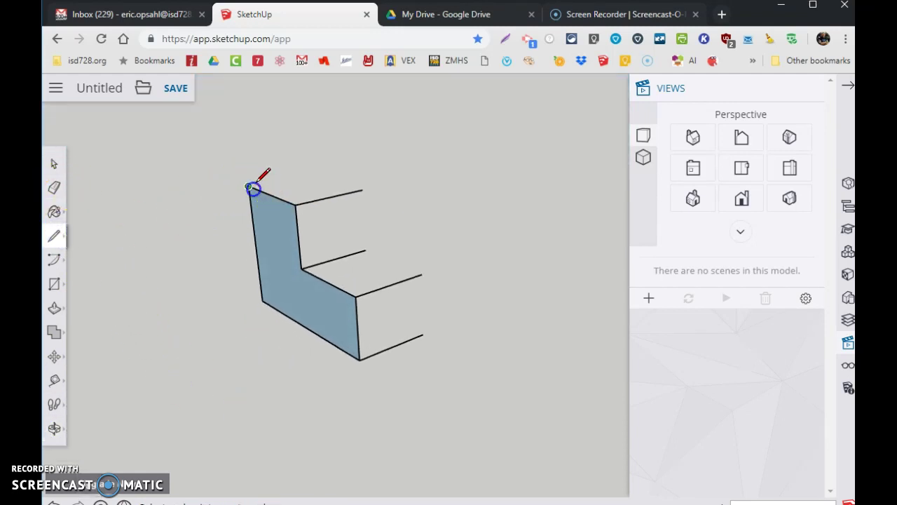
left_click(299, 164)
key("space")
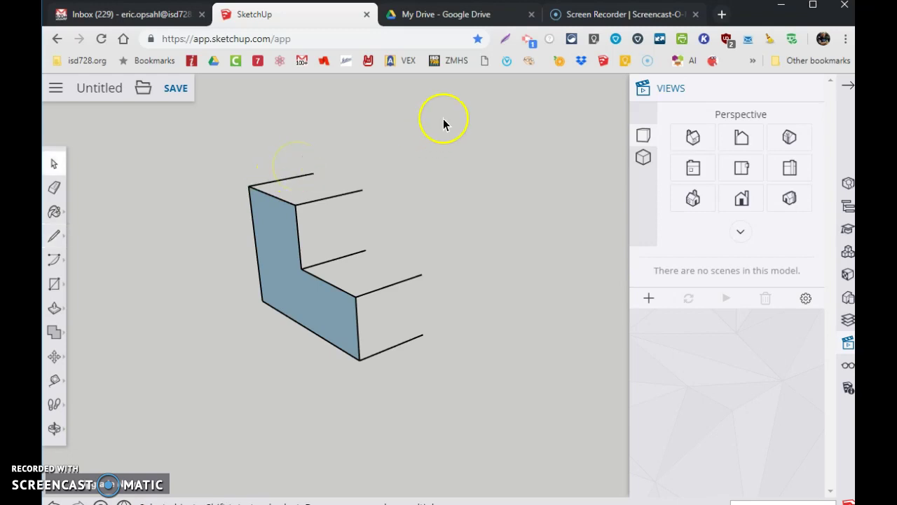
left_click(476, 14)
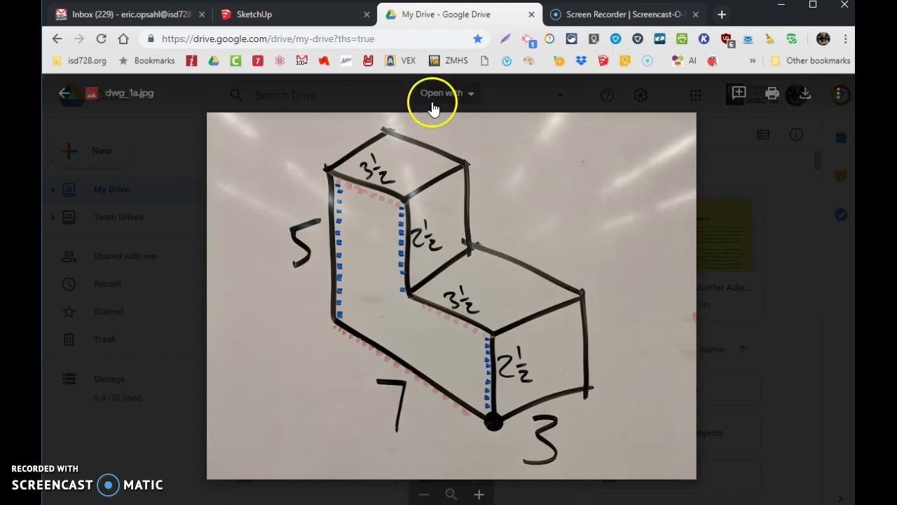
left_click(308, 14)
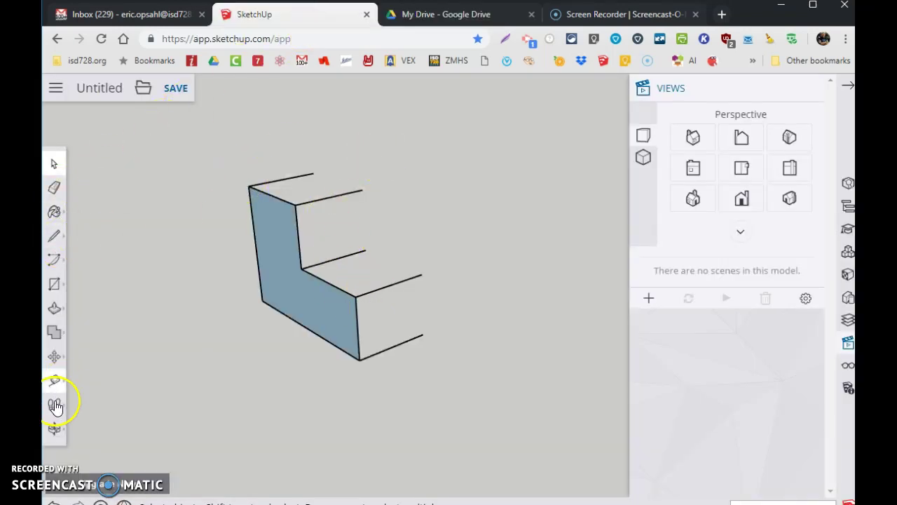
Step: Connect the depth-edge endpoints to close both steps' top faces, riser and end face
left_click(55, 428)
left_click_drag(214, 364, 254, 402)
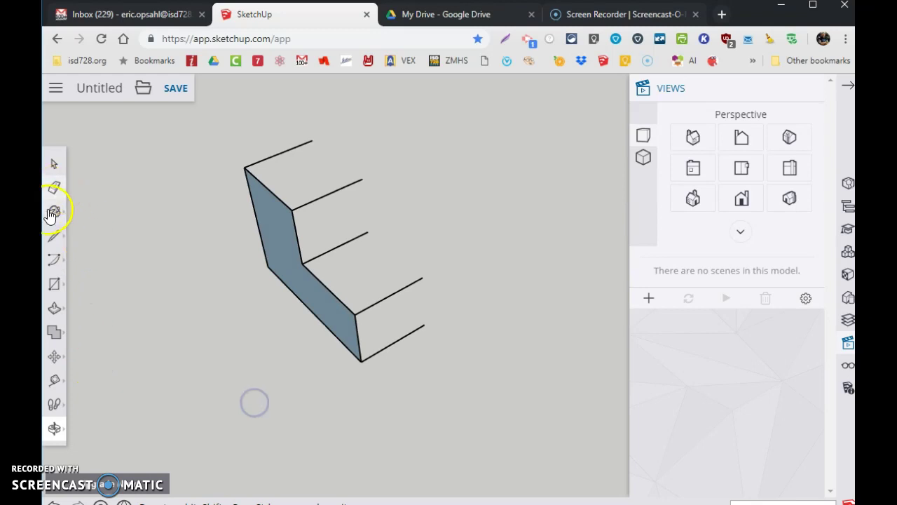
left_click(54, 236)
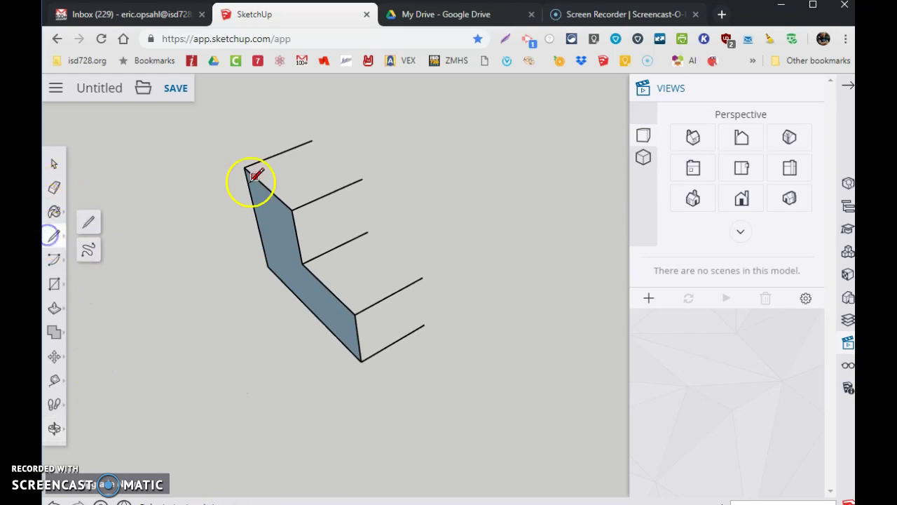
left_click(311, 140)
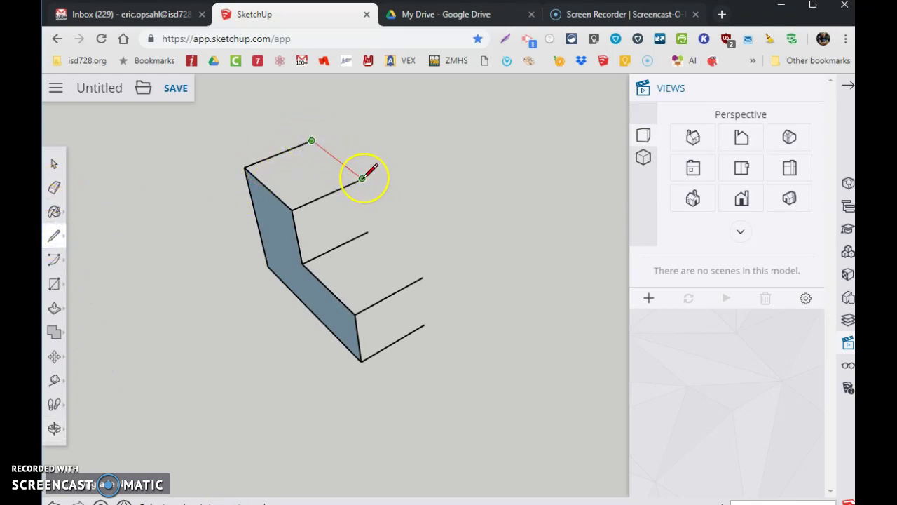
left_click(362, 179)
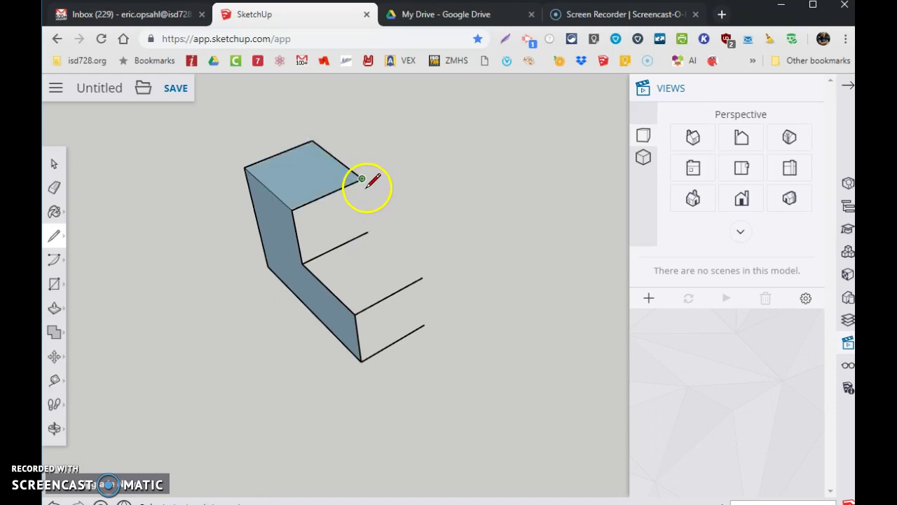
left_click(362, 176)
left_click(367, 230)
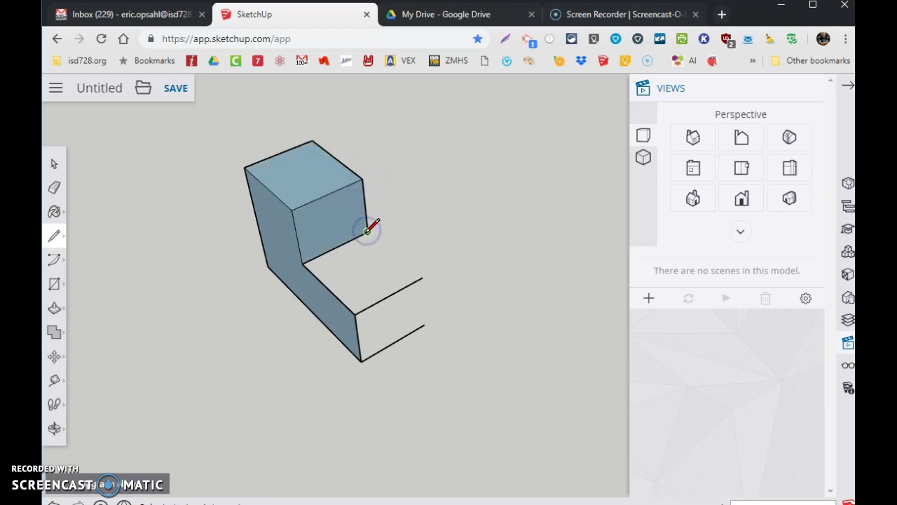
left_click(423, 278)
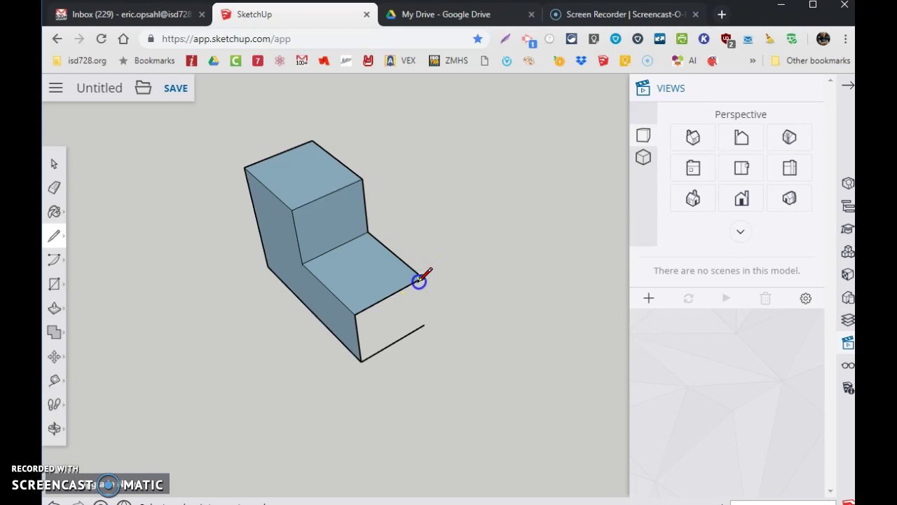
left_click(423, 325)
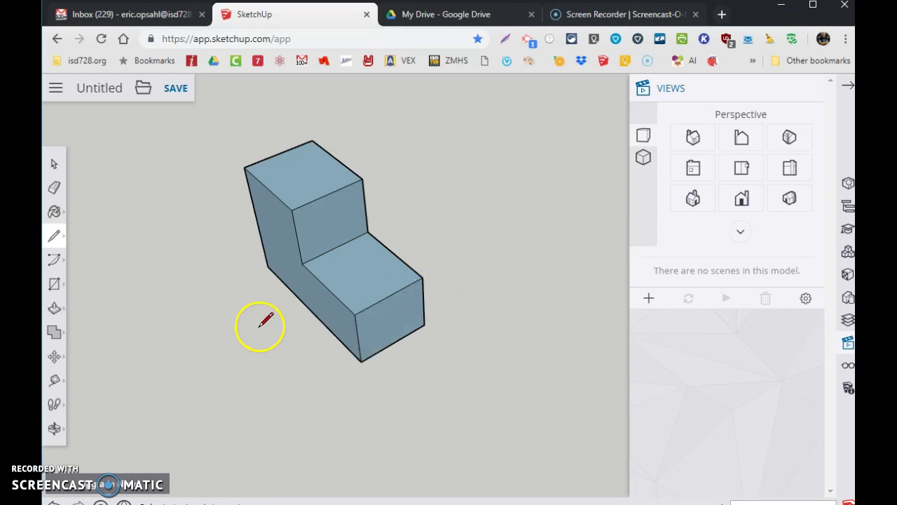
left_click(57, 430)
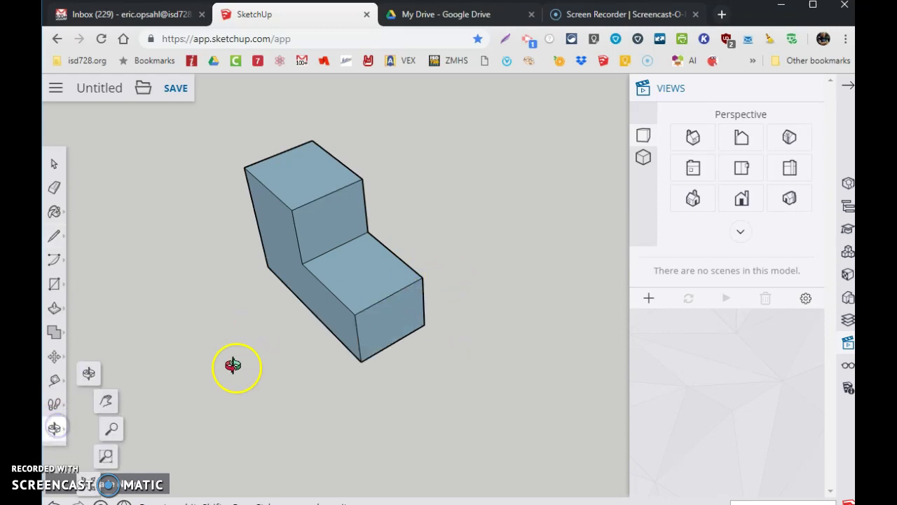
Step: From the open back, draw the bottom, corner and vertical edges closing the end and back faces
left_click_drag(237, 366, 495, 350)
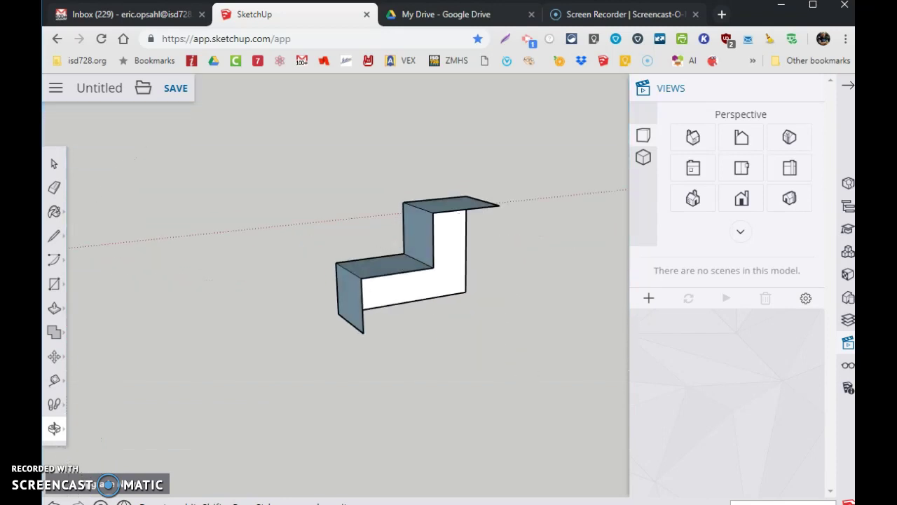
left_click(54, 235)
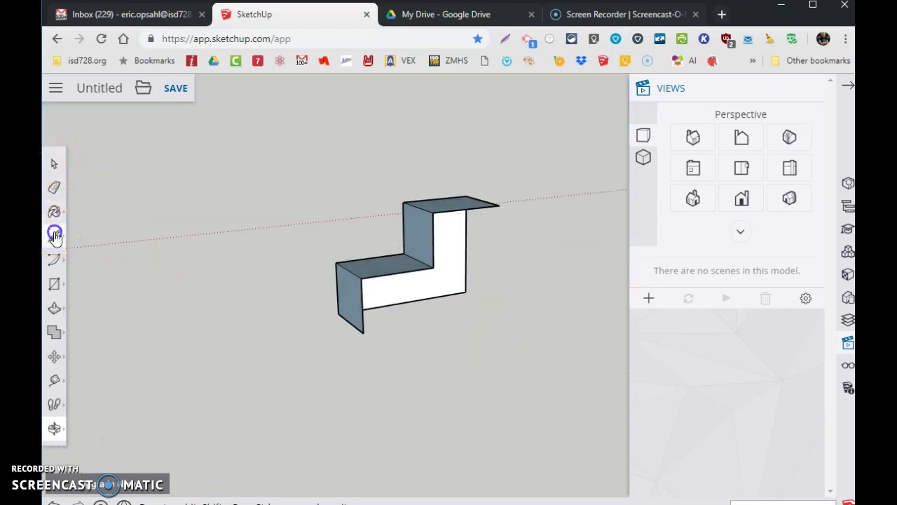
left_click(466, 291)
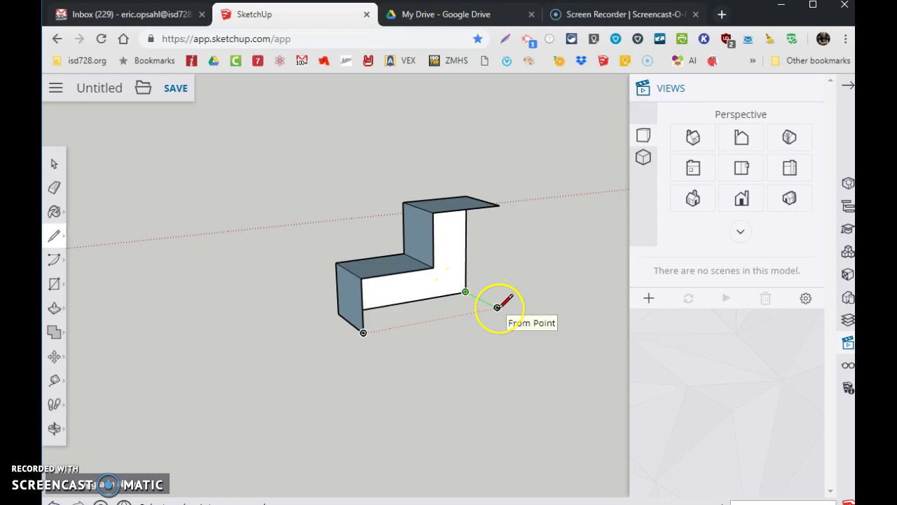
left_click(497, 307)
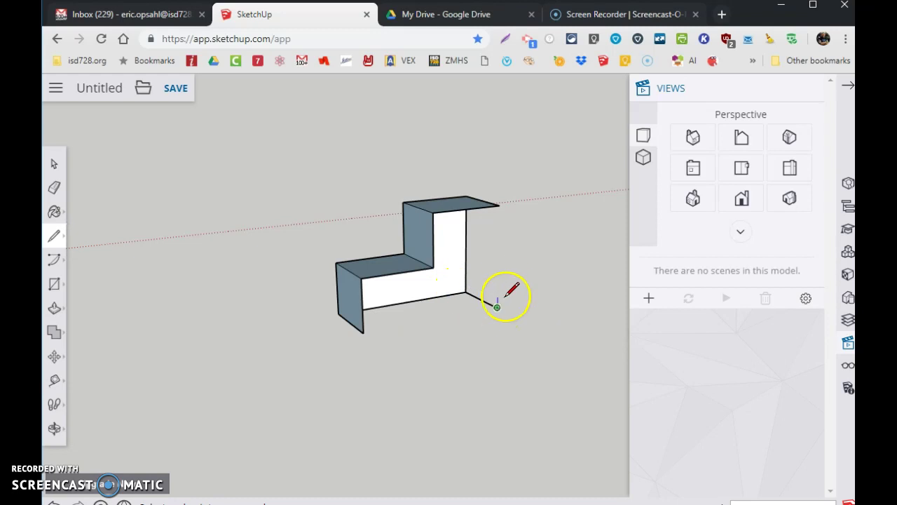
left_click(499, 205)
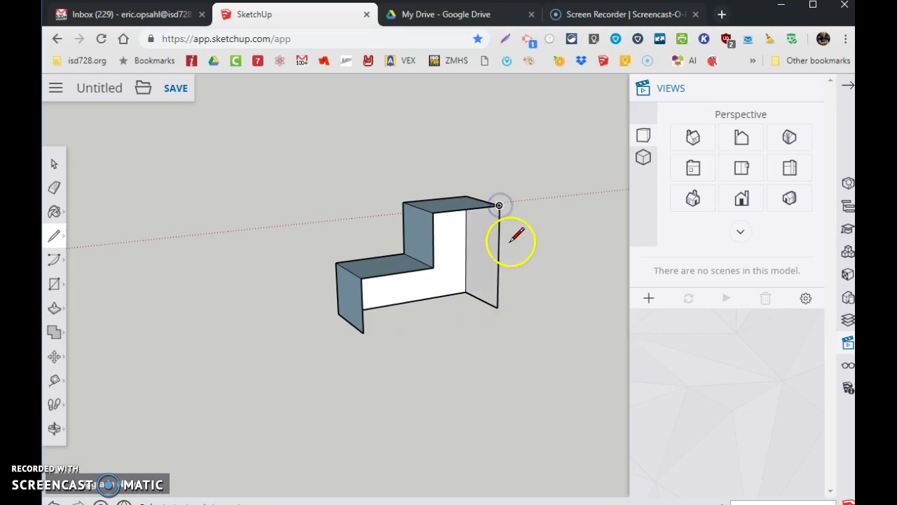
mouse_move(476, 317)
left_mouse_down()
mouse_move(373, 322)
mouse_move(369, 332)
left_mouse_up()
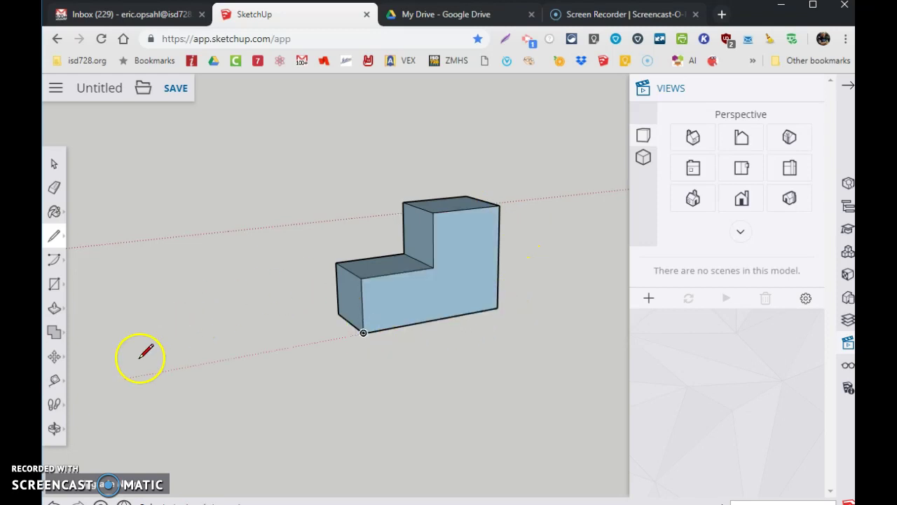
left_click(54, 427)
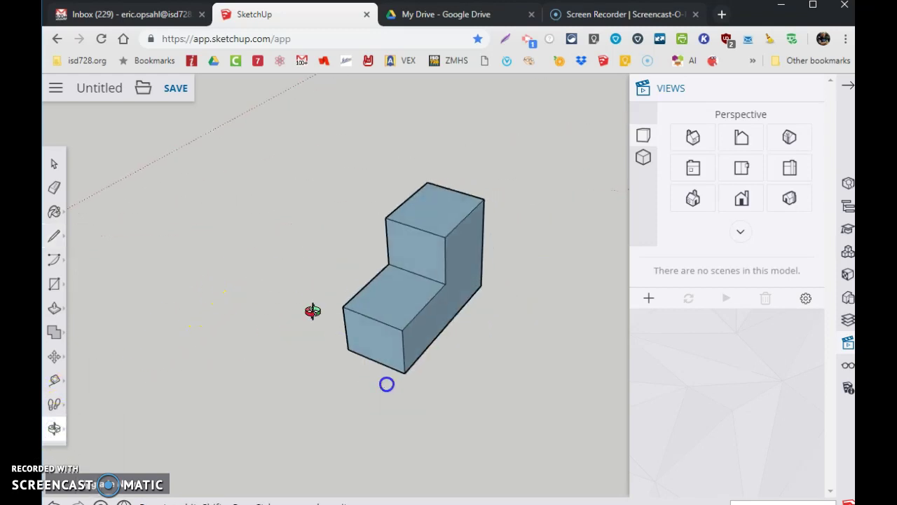